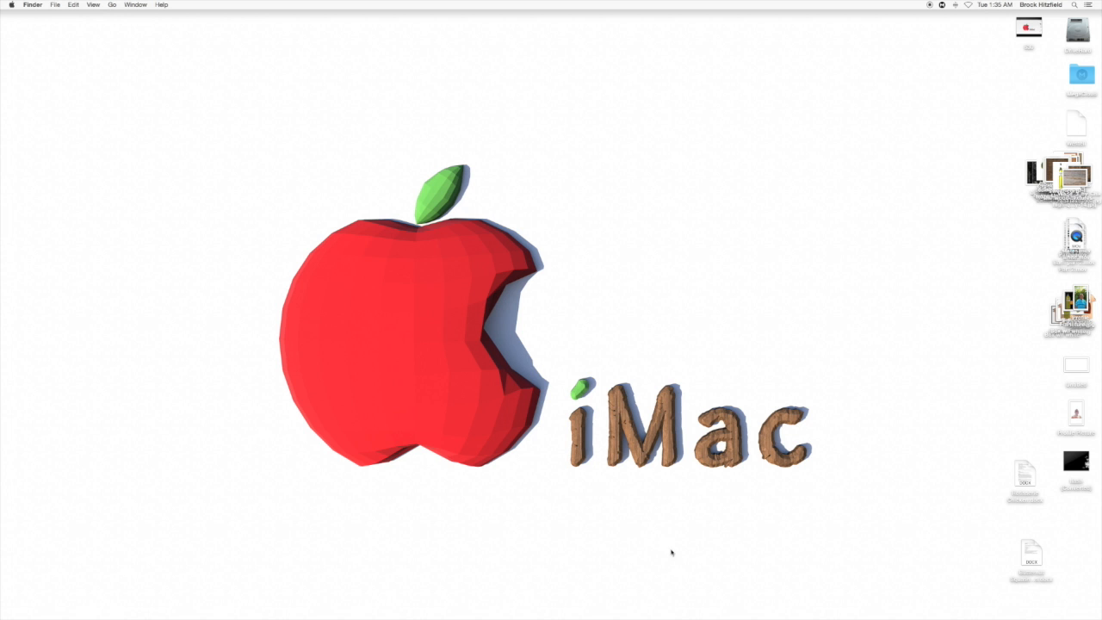
Open Cheetah3D and shift its window slightly so that it fills the screen.
mouse_move(782, 603)
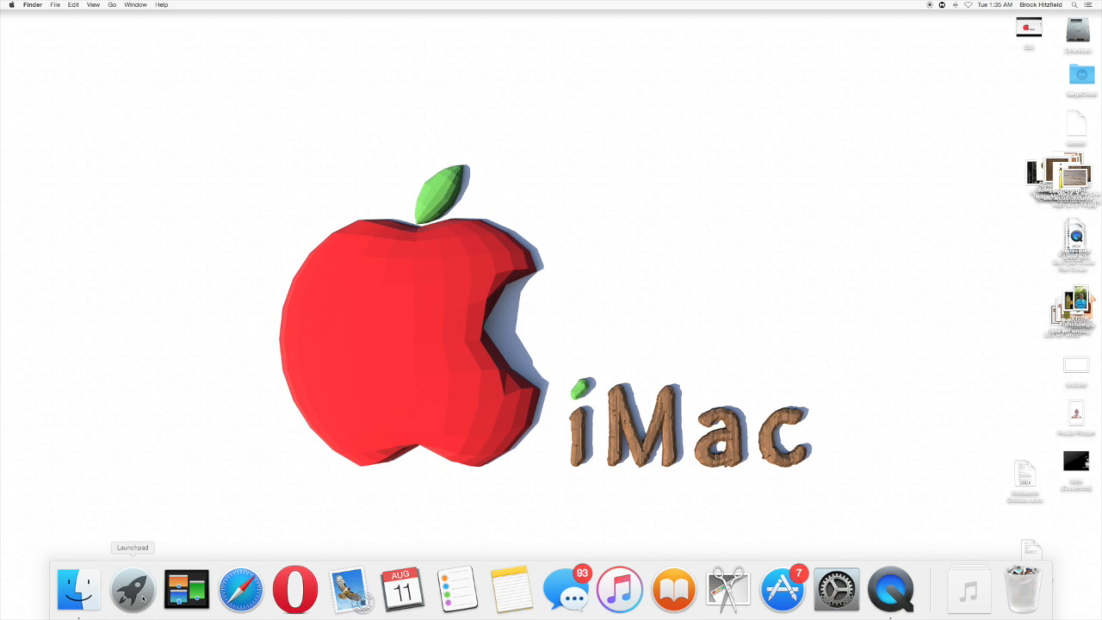
click(132, 590)
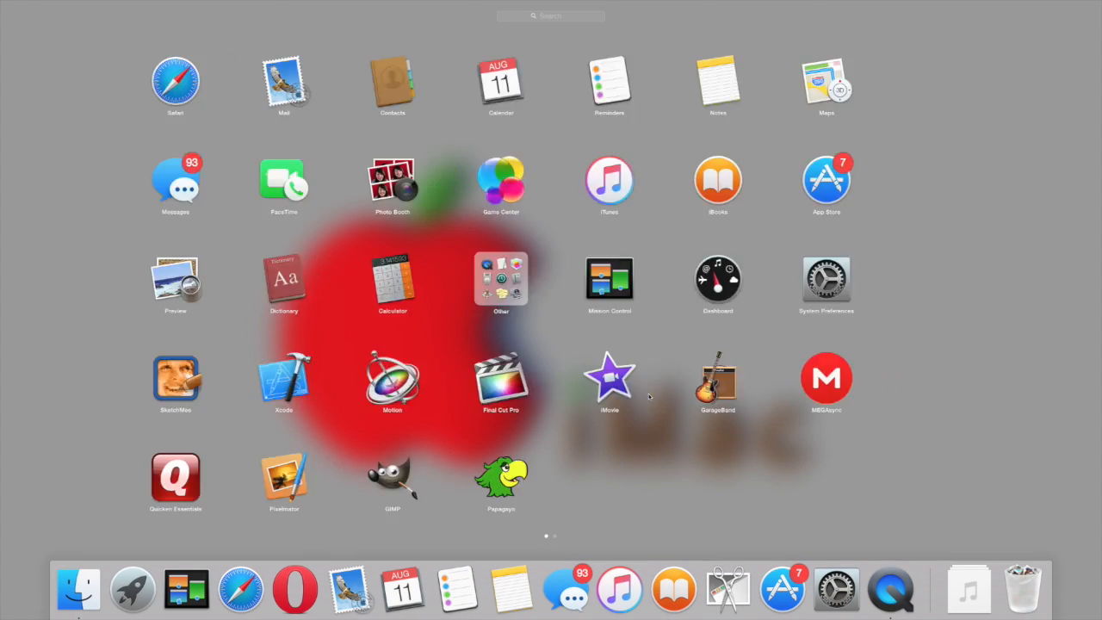
scroll(650, 396, right, 3)
click(225, 80)
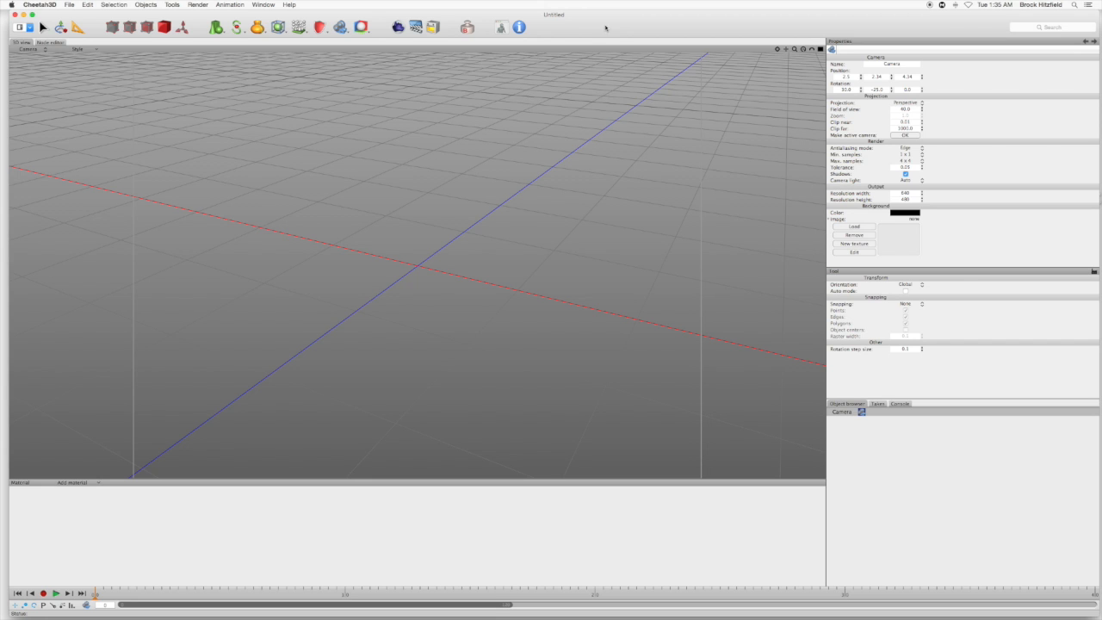
drag(605, 28, 601, 15)
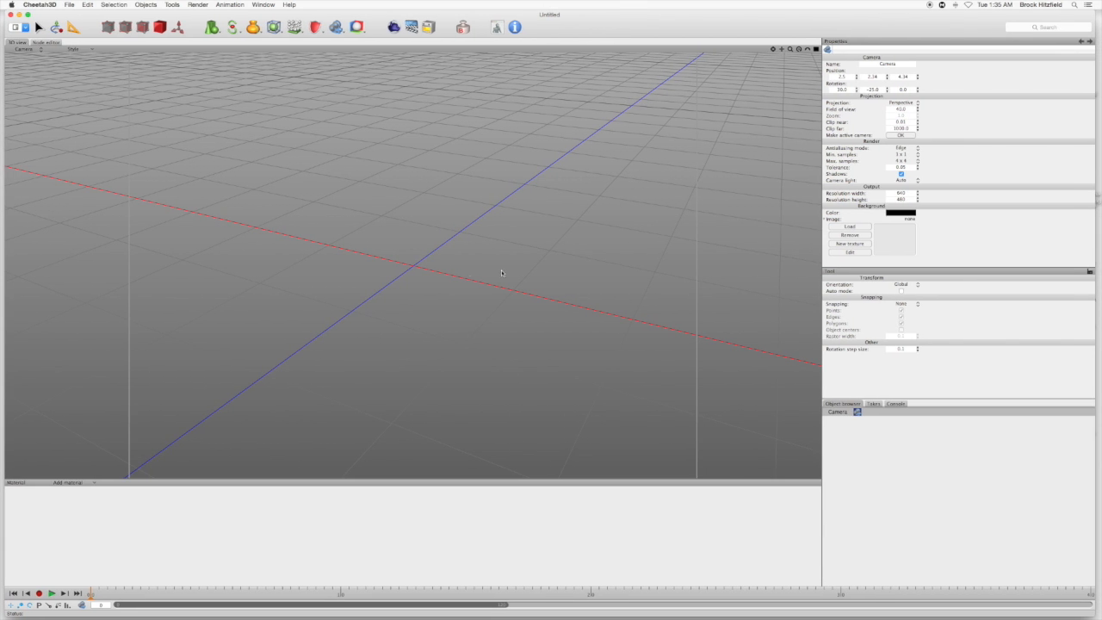
Add a plane to the scene and raise it slightly above the ground grid.
click(213, 27)
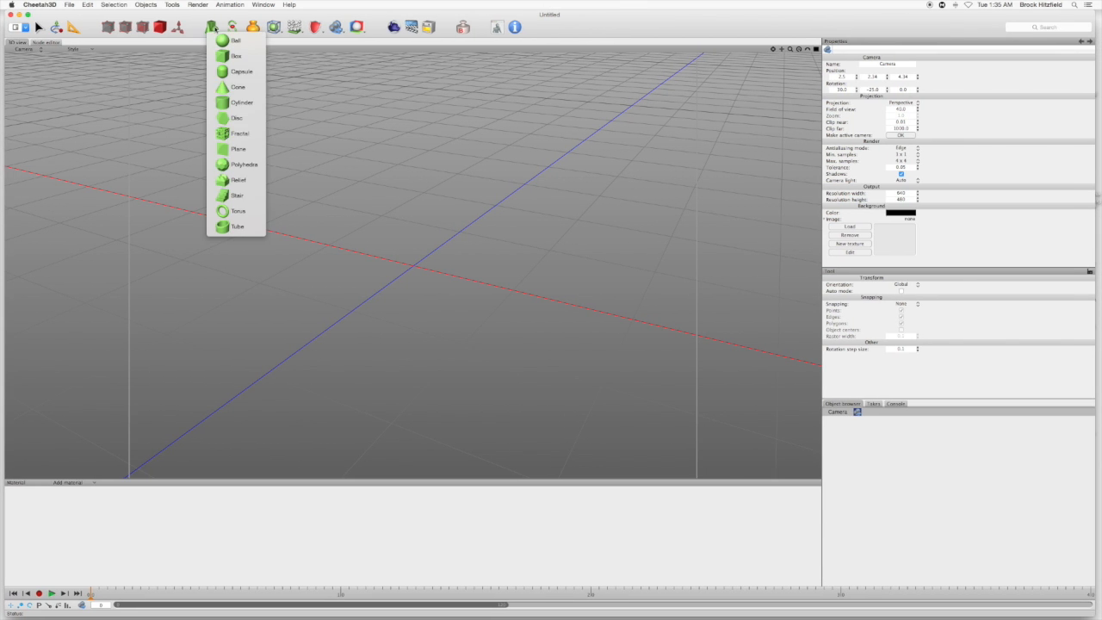
click(248, 153)
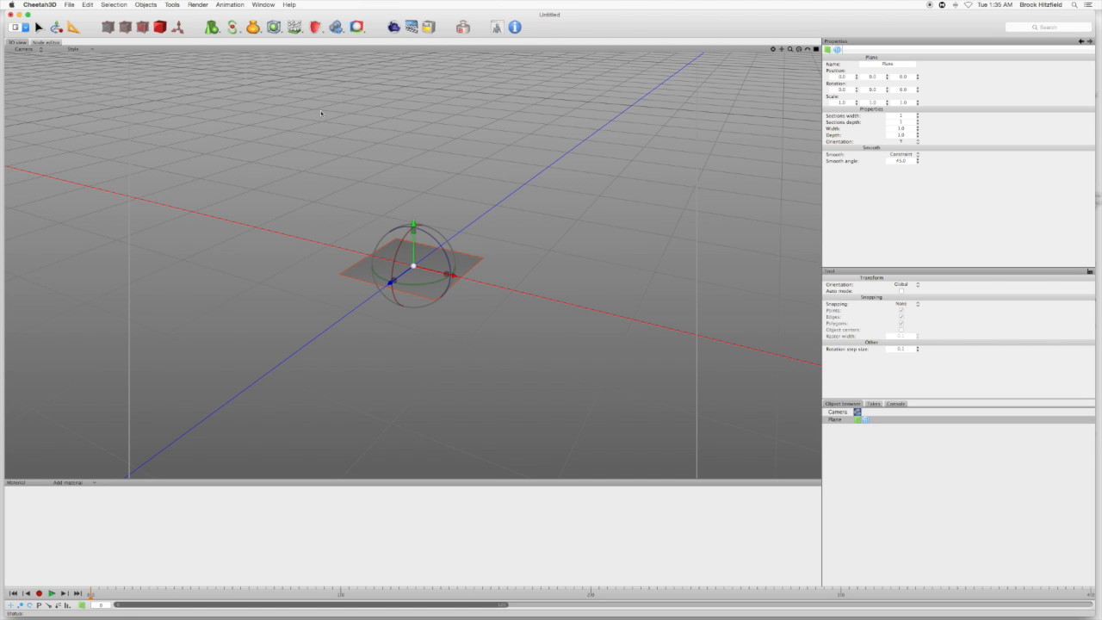
drag(413, 226, 413, 223)
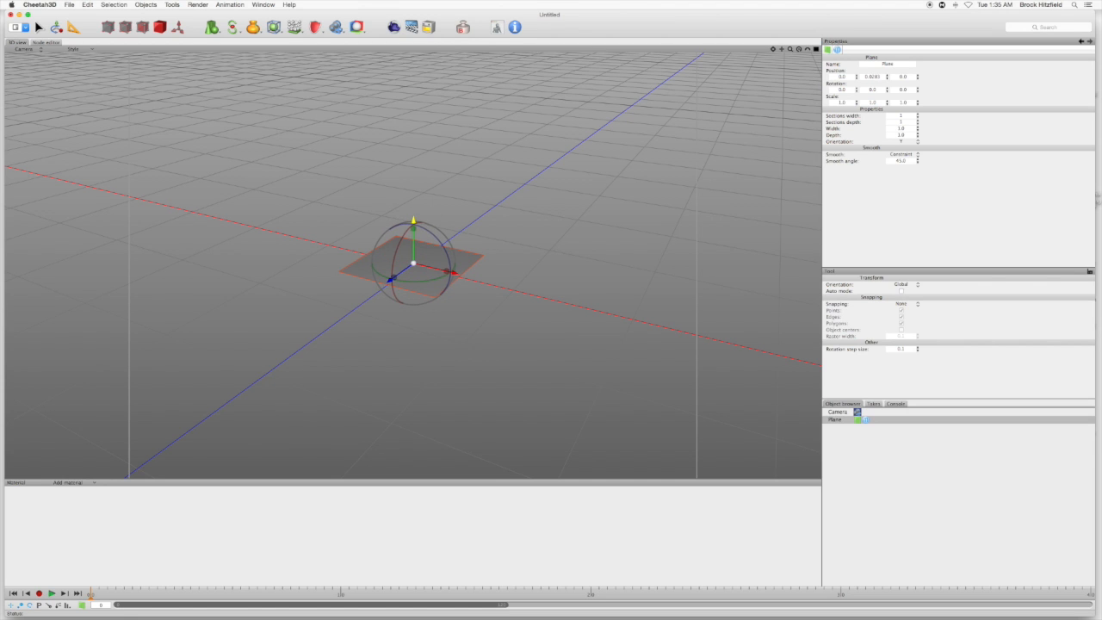
click(274, 27)
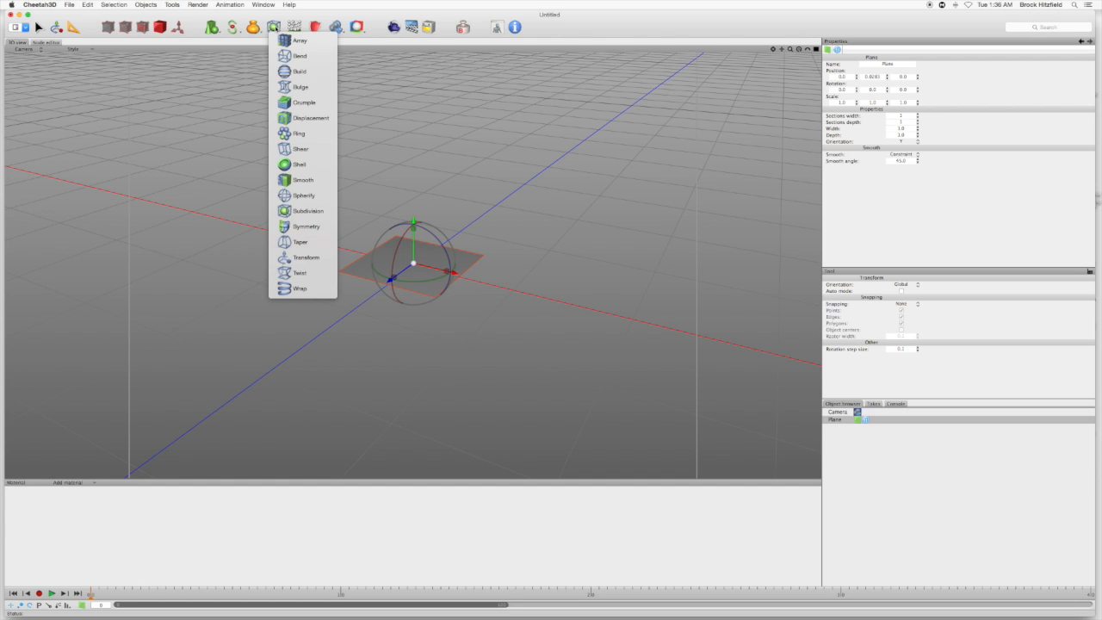
click(276, 29)
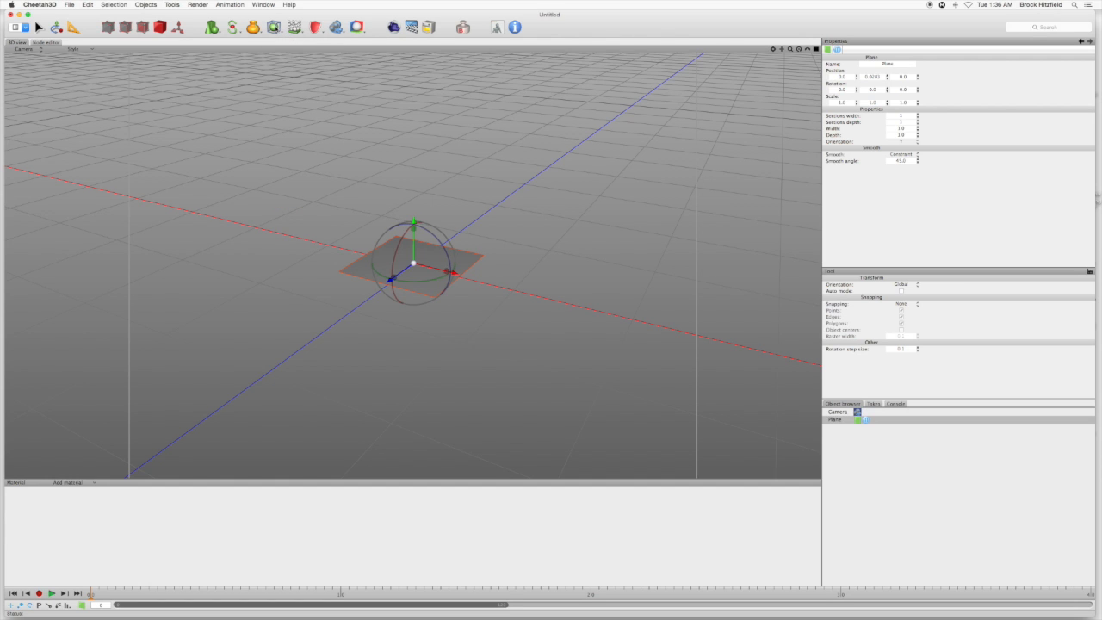
click(276, 28)
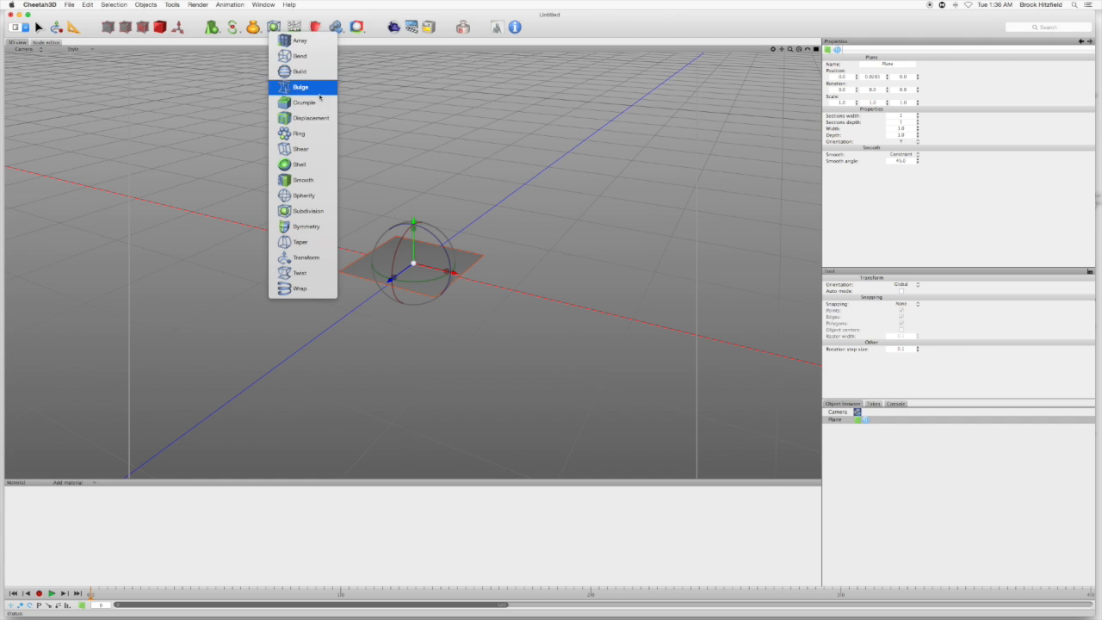
click(798, 270)
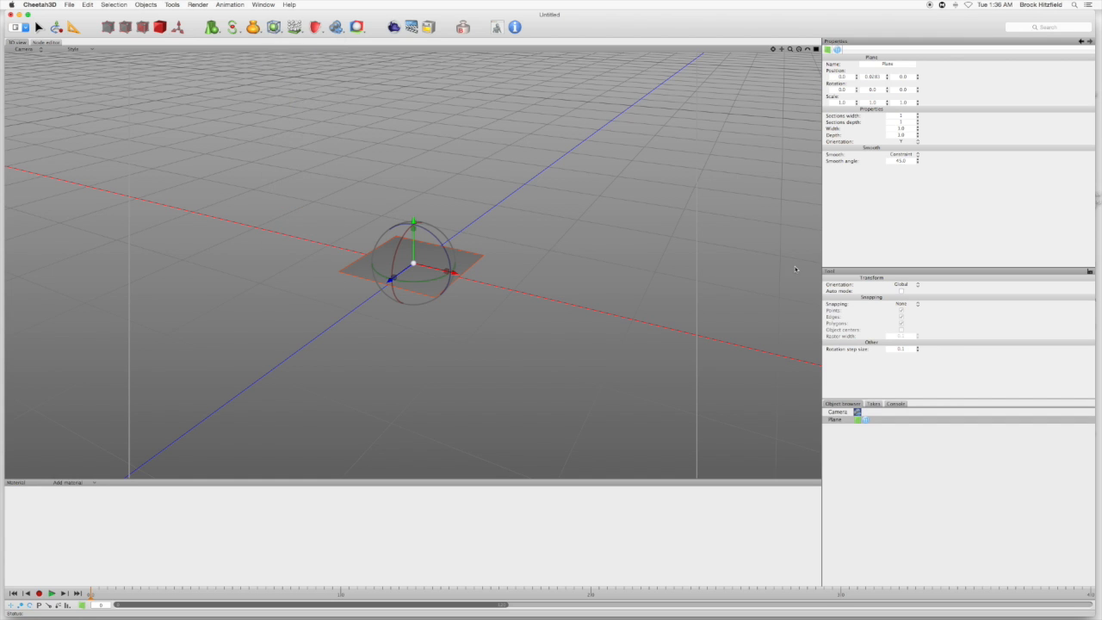
Set both the plane's section width and section depth to 100.
click(902, 115)
text(100)
key(Tab)
text(100)
key(Tab)
key(Return)
Add a Crumple modifier to the plane.
scroll(405, 284, left, 10)
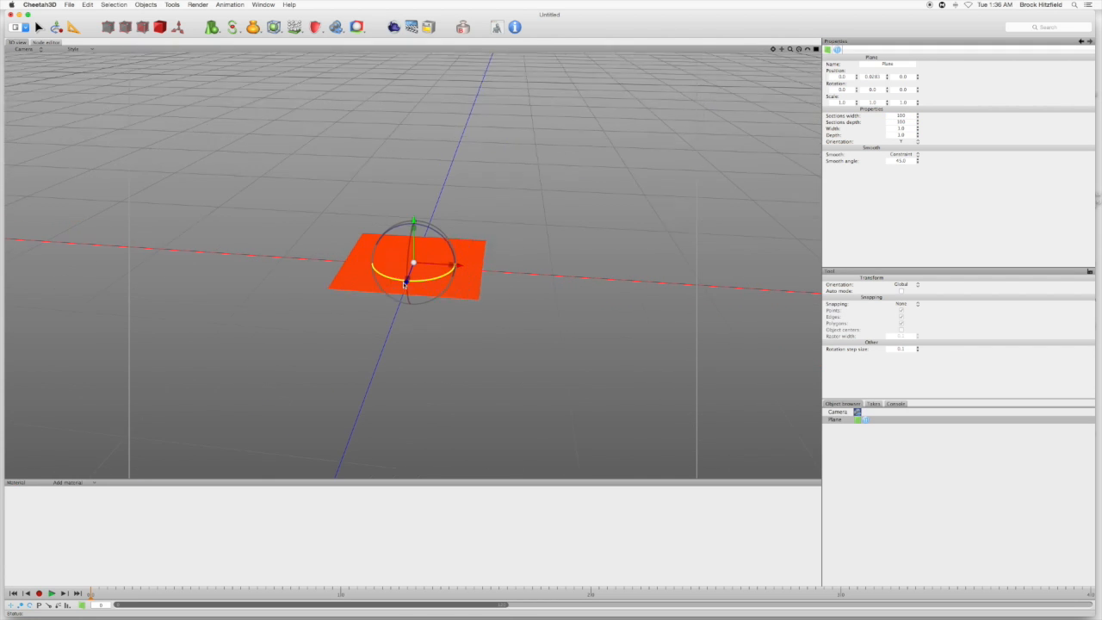
scroll(405, 284, left, 5)
click(274, 27)
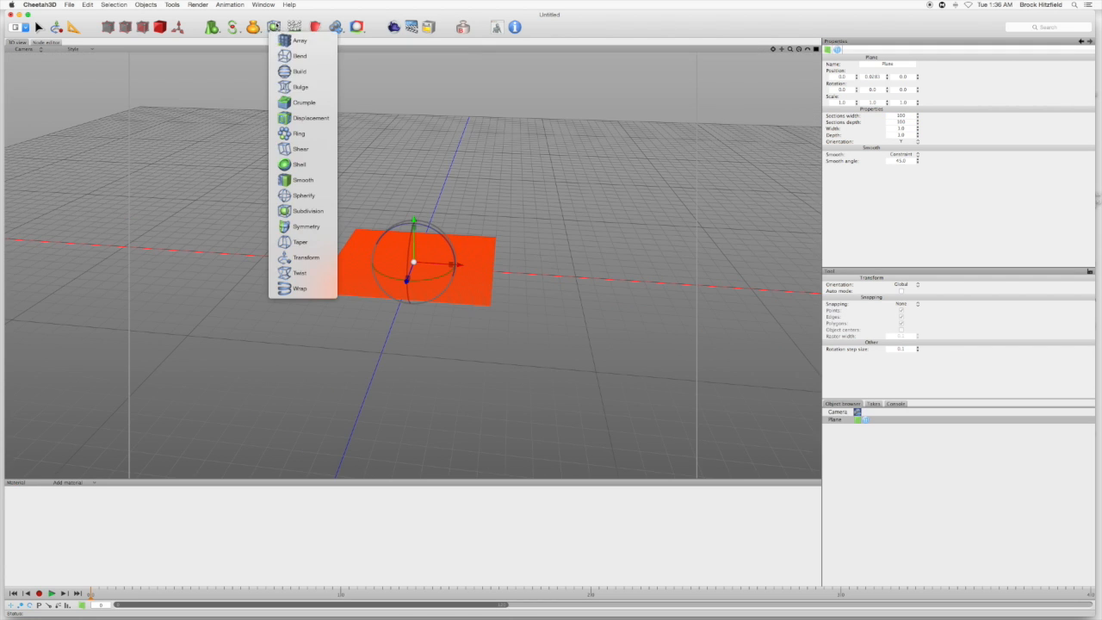
click(297, 103)
Set the Crumple modifier's offset to 0.02 and its frequency to about 17 to form small waves.
scroll(484, 250, left, 10)
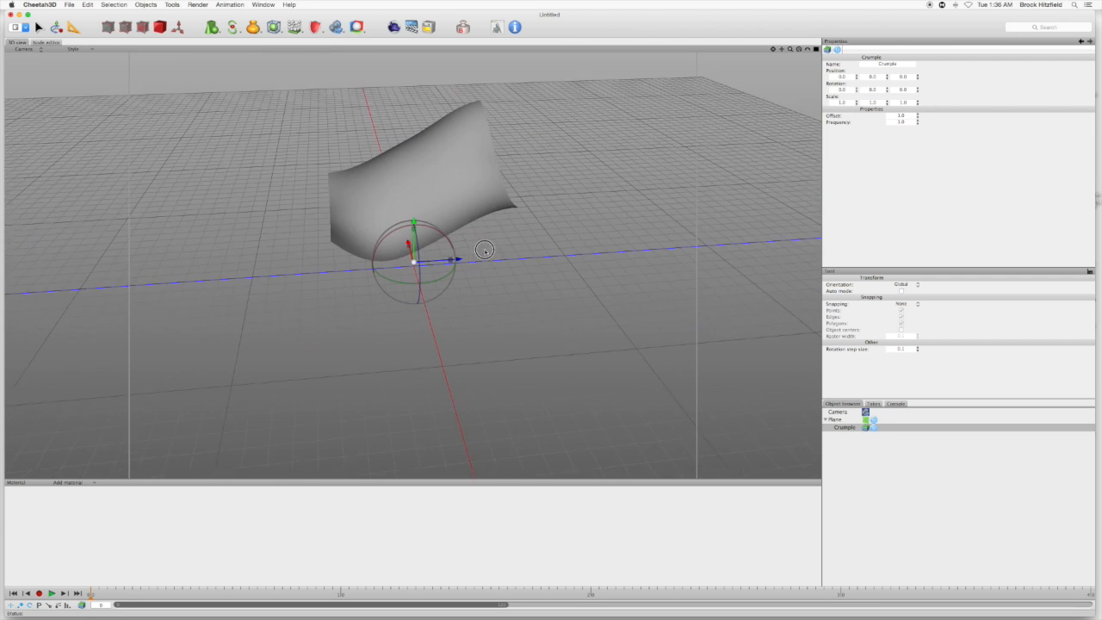
middle_drag(522, 180, 514, 236)
scroll(517, 238, up, 6)
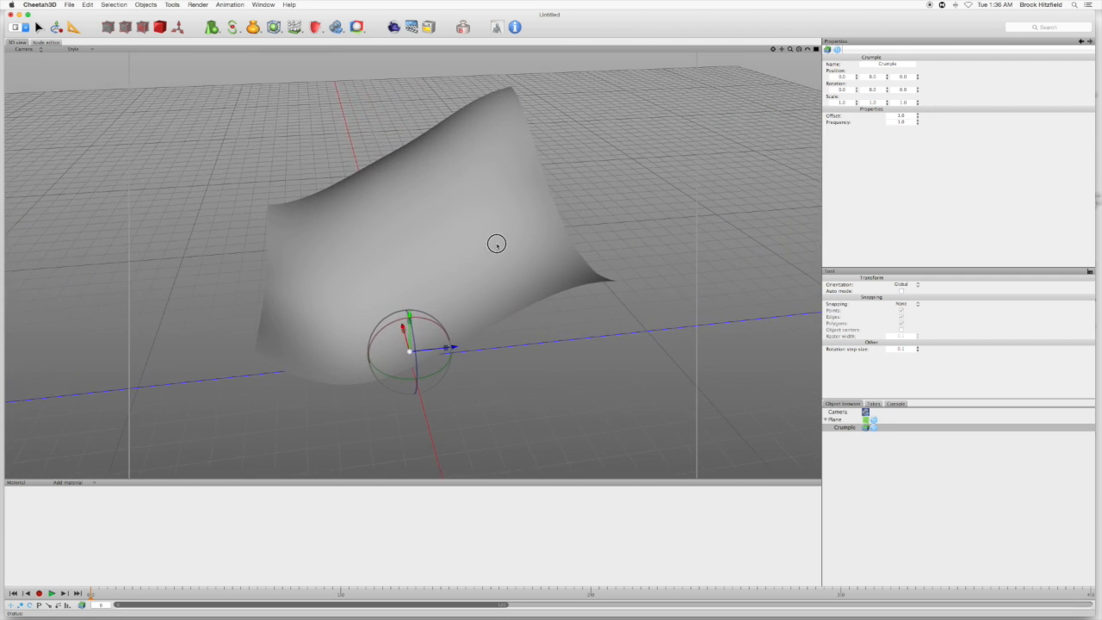
scroll(497, 244, left, 8)
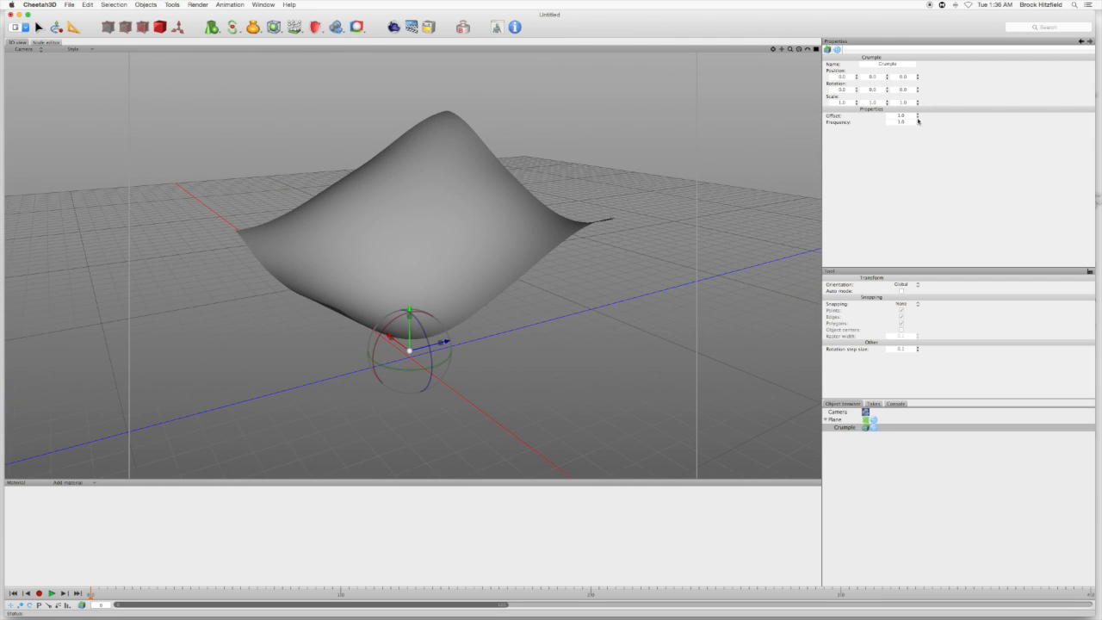
drag(918, 117, 916, 173)
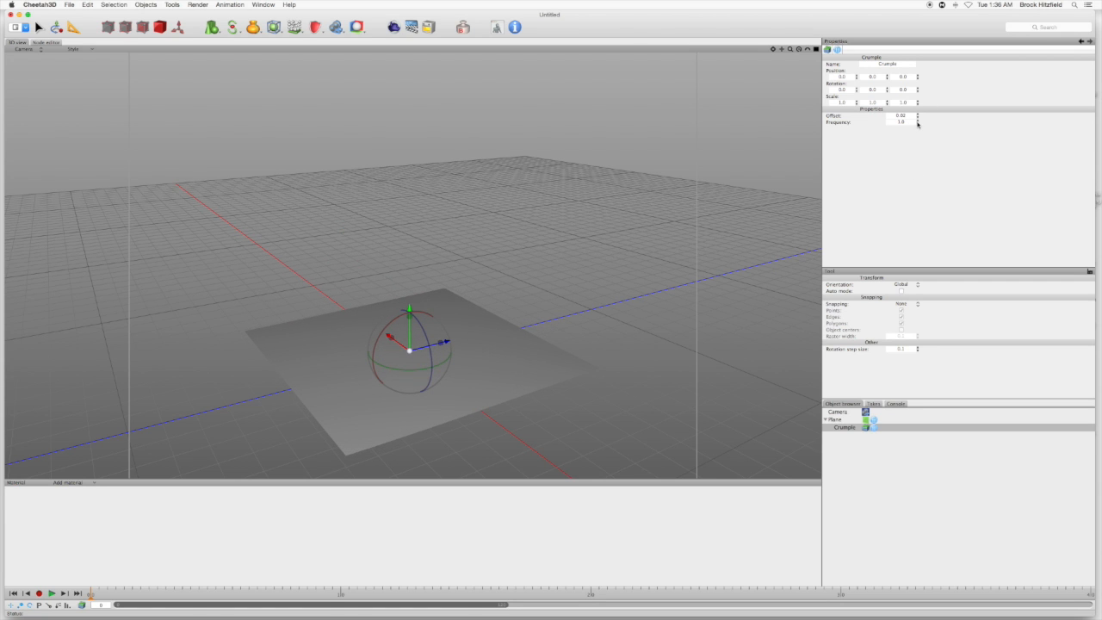
drag(917, 121, 1029, 4)
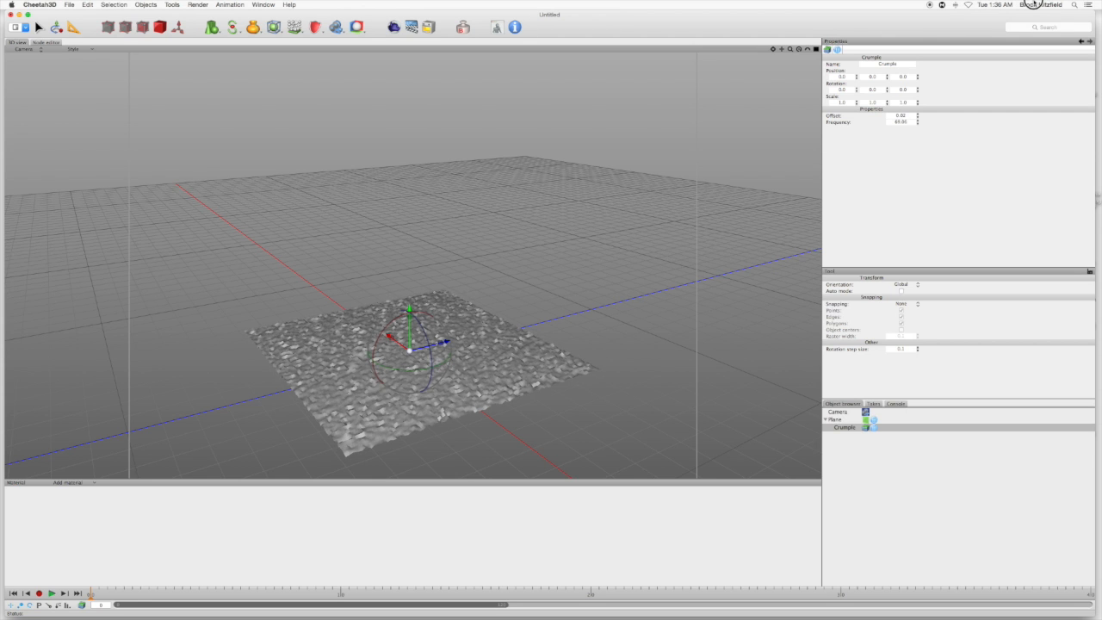
drag(1029, 79, 838, 560)
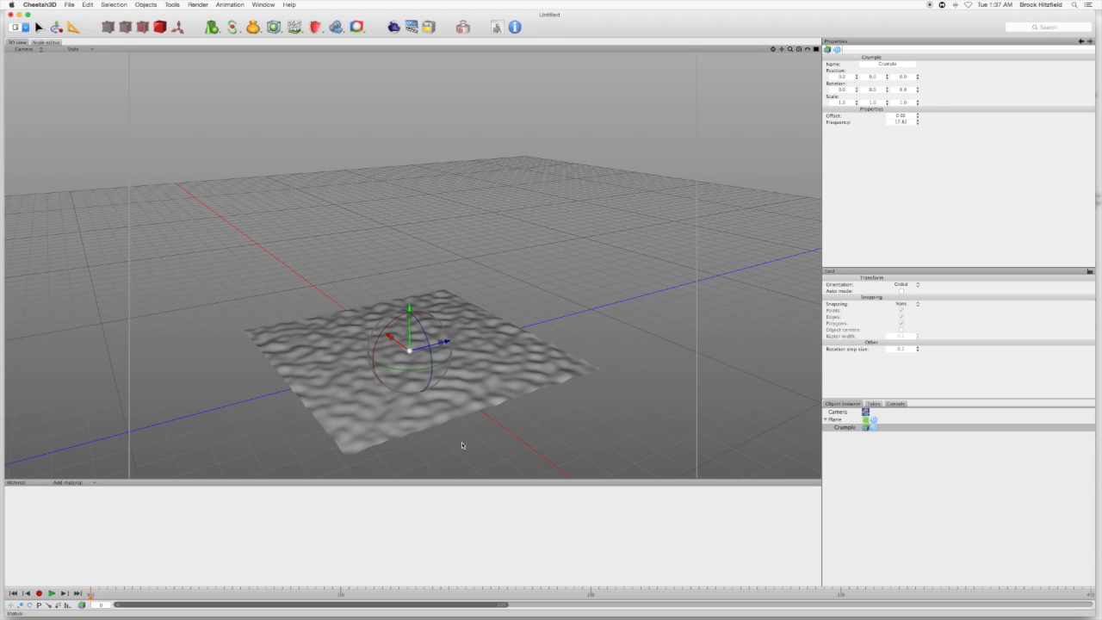
Move the Crumple modifier up and down along Y to test the wave motion, leaving it at about 0.04.
alt+drag(514, 364, 494, 353)
scroll(494, 355, up, 5)
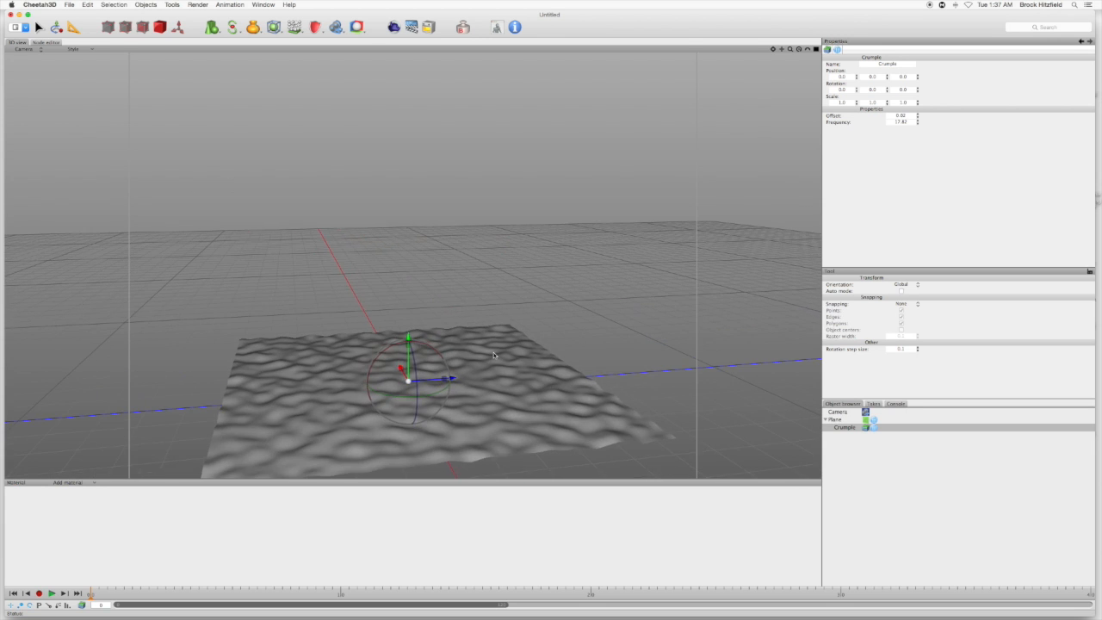
alt+middle_drag(498, 372, 442, 323)
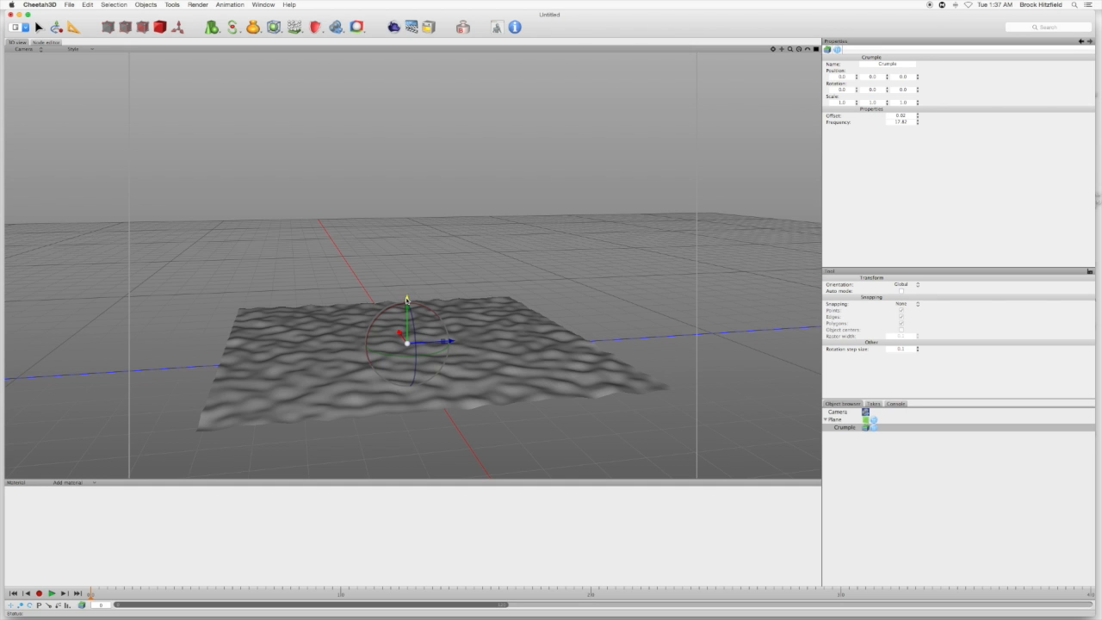
drag(407, 306, 407, 258)
alt+drag(298, 332, 357, 320)
drag(407, 250, 408, 285)
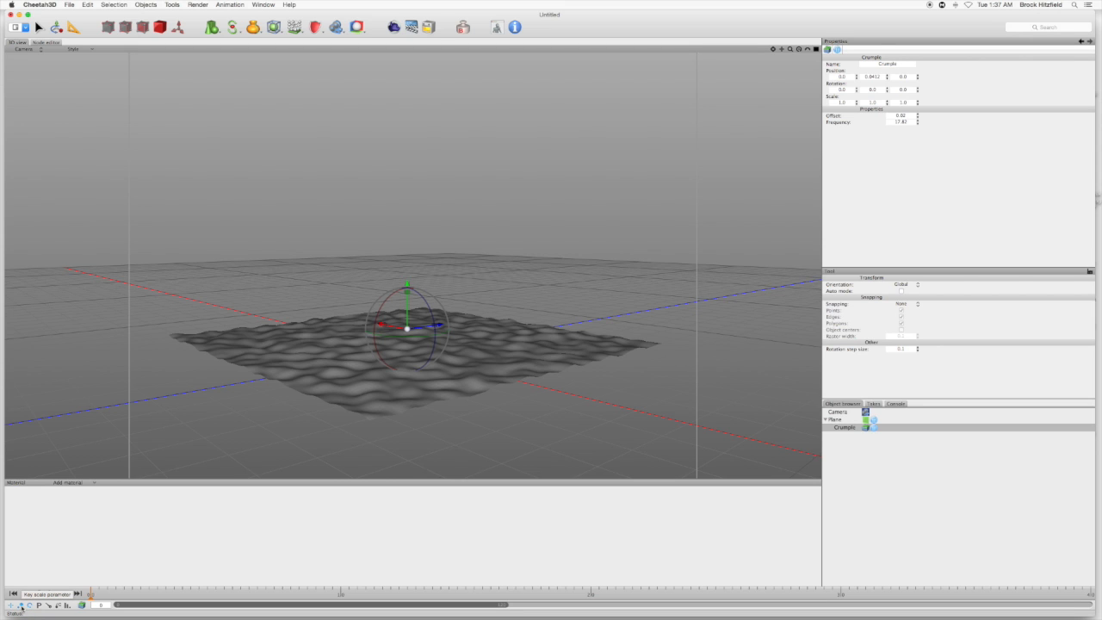
Move the timeline to frame 30 and check the animation's frames-per-second setting without changing it.
click(96, 605)
drag(91, 596, 341, 594)
click(229, 4)
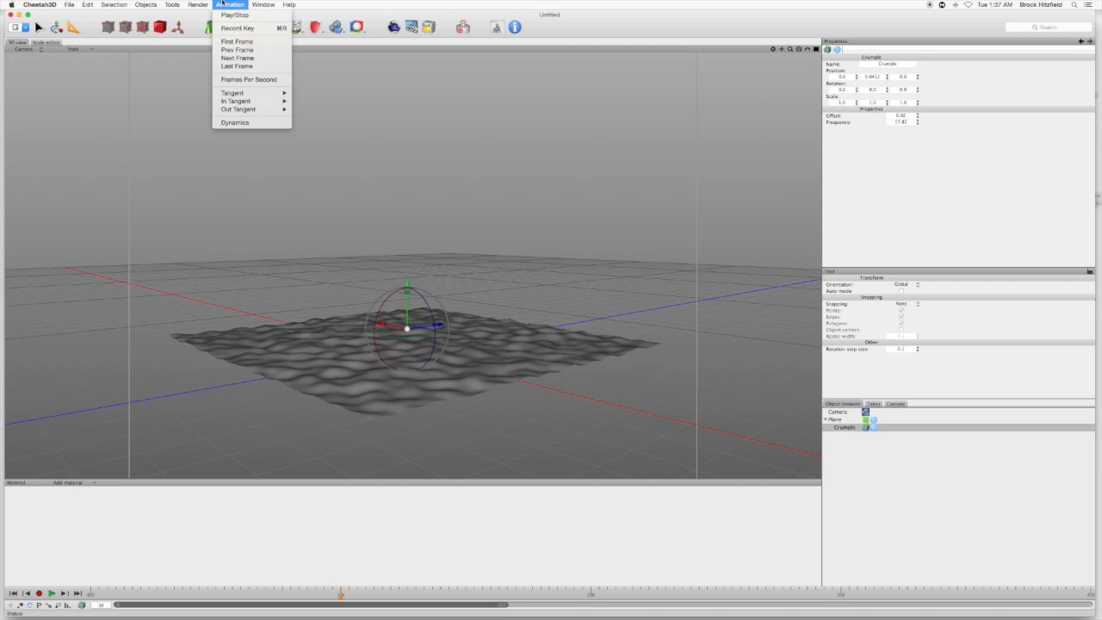
click(239, 80)
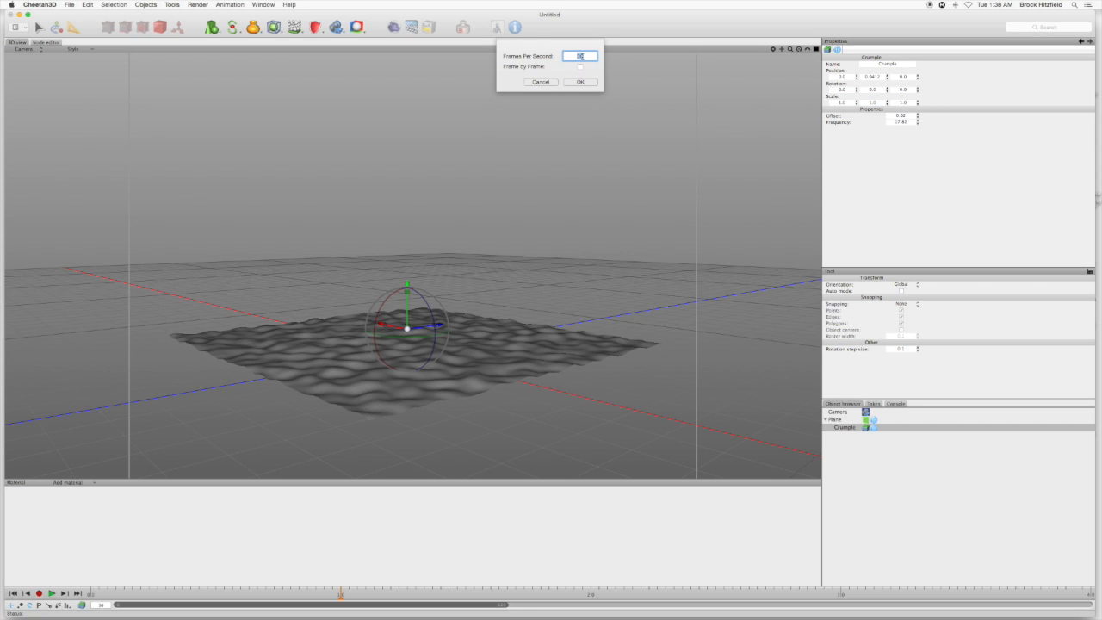
click(541, 81)
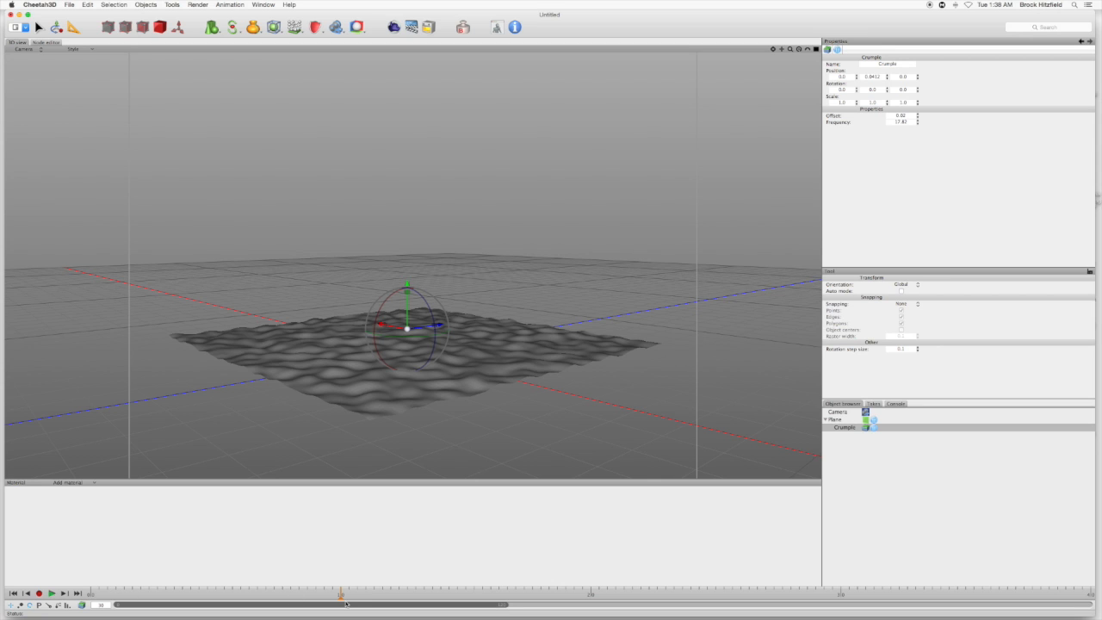
Keyframe the Crumple modifier at frame 0 and again at frame 120, raised to about 0.25 in Y, and play the animation.
drag(340, 594, 91, 595)
drag(91, 600, 1090, 596)
drag(407, 284, 410, 206)
mouse_move(438, 253)
mouse_down()
mouse_move(409, 258)
mouse_move(432, 260)
mouse_up()
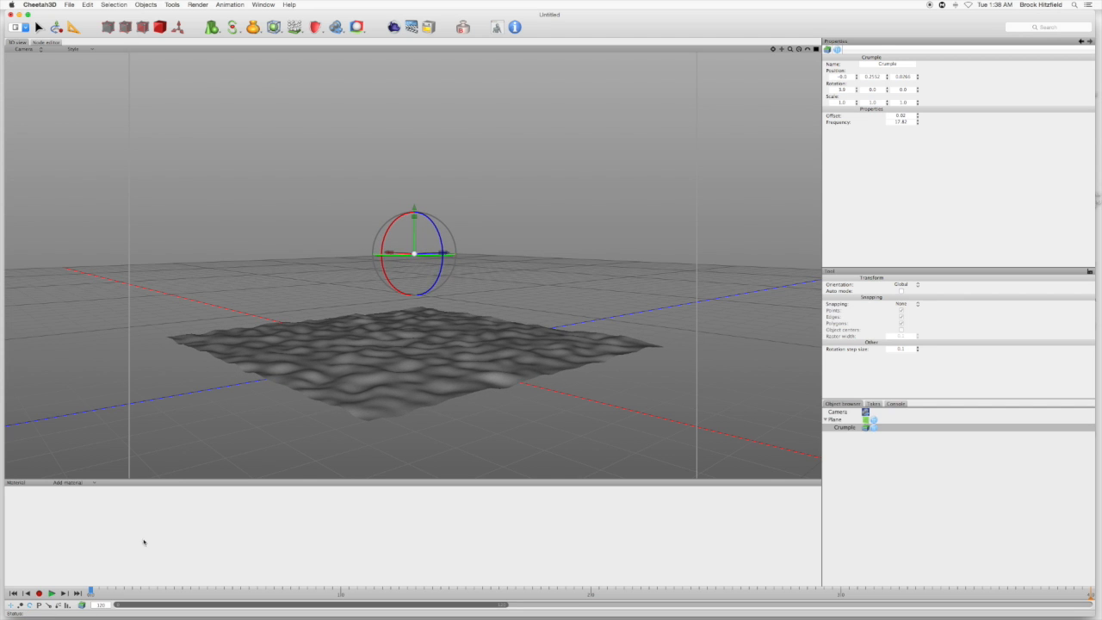
click(52, 593)
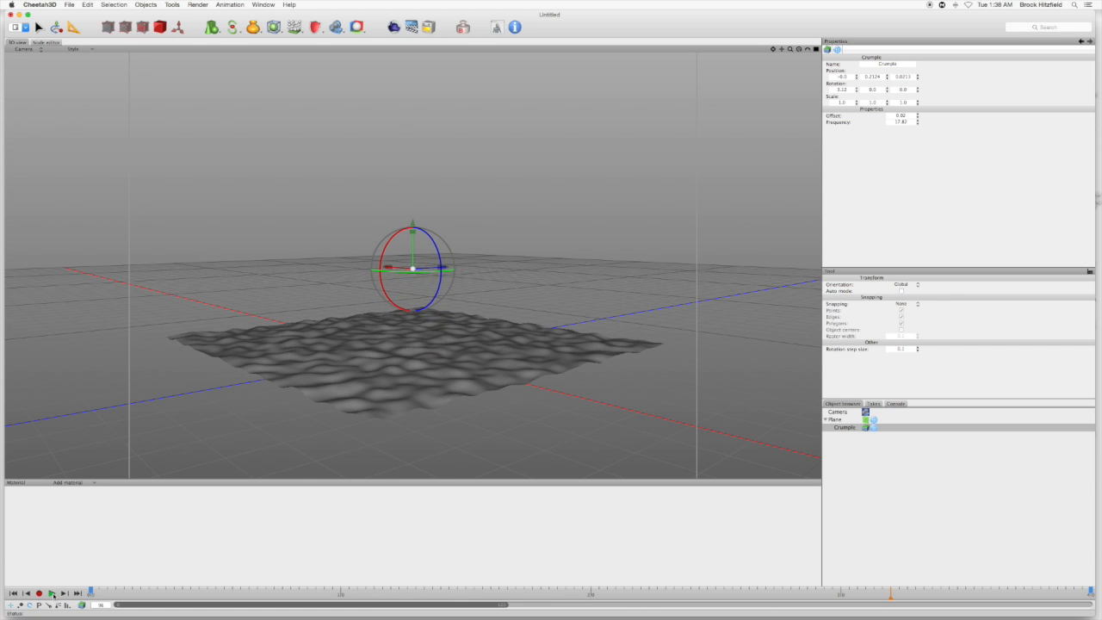
Try a Crumple offset of 0.06 for taller waves and return it to 0.02.
click(918, 113)
click(918, 114)
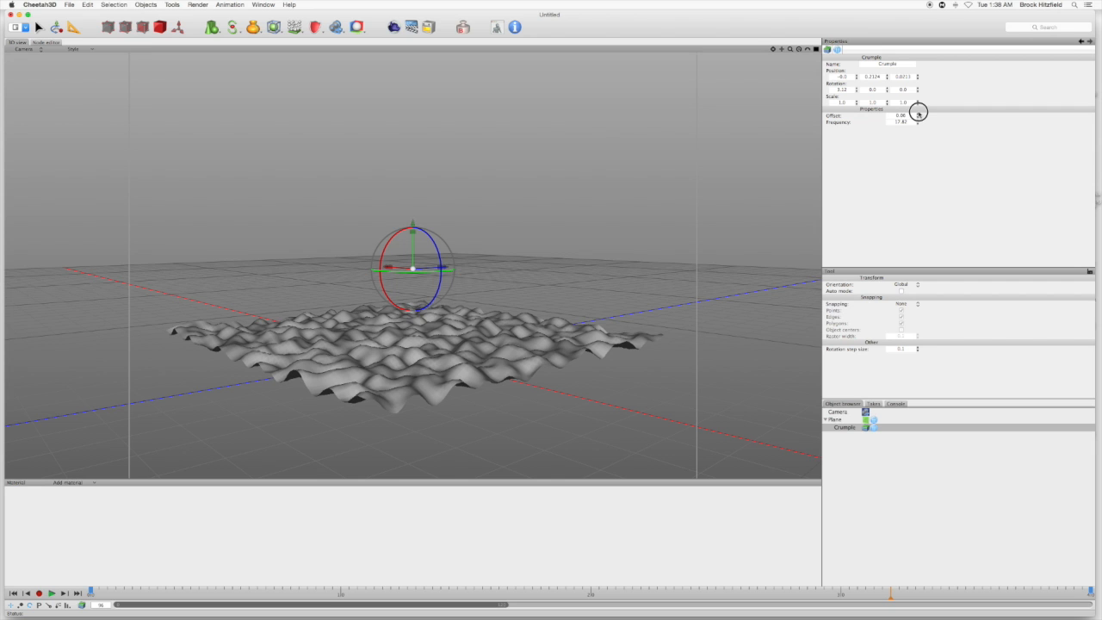
drag(919, 112, 919, 115)
click(918, 113)
Create a new default material and set its diffuse color to medium blue.
click(79, 484)
mouse_move(97, 504)
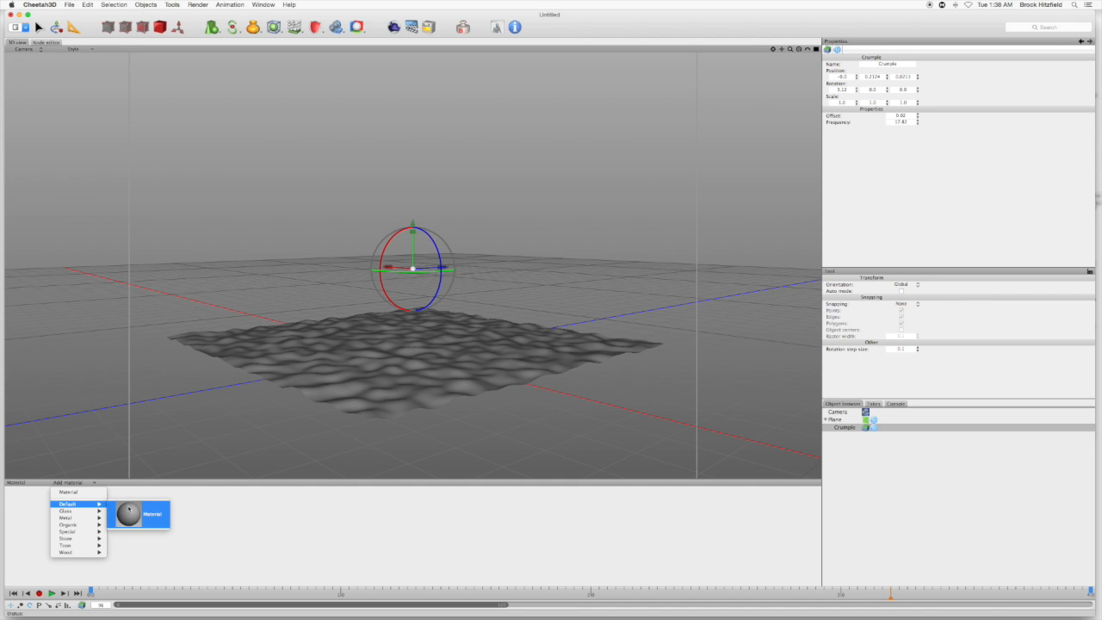
click(138, 512)
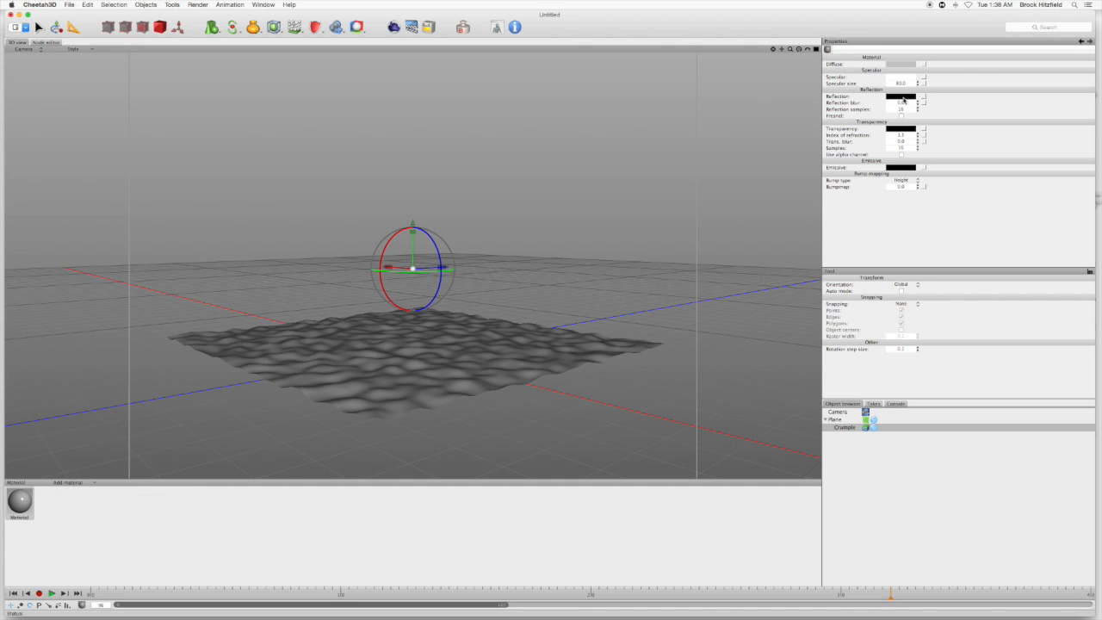
click(906, 63)
drag(612, 289, 630, 295)
click(590, 331)
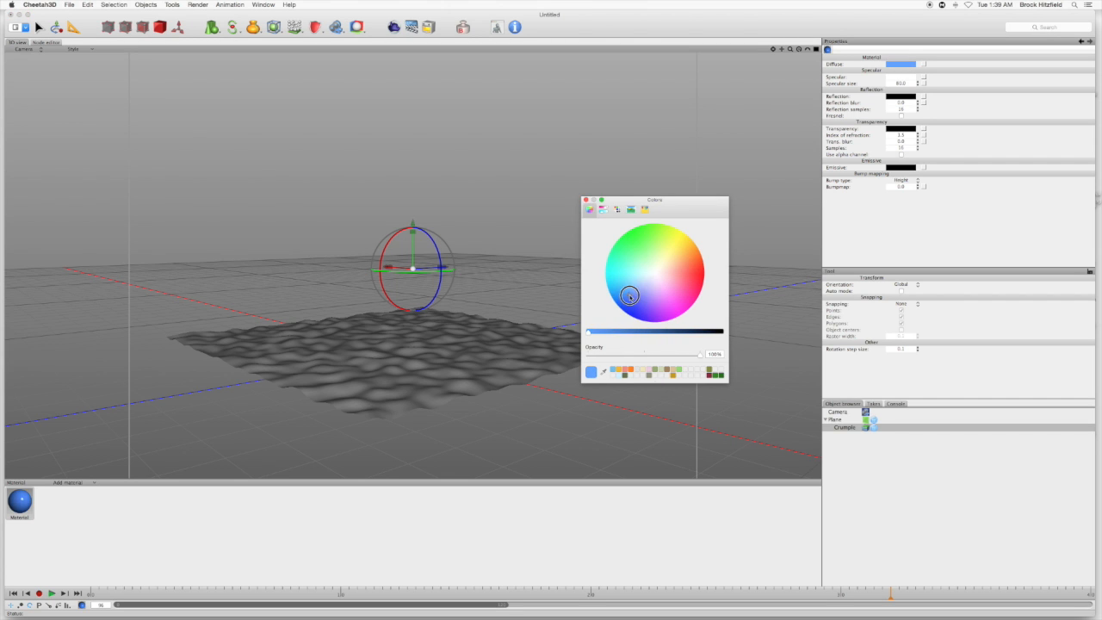
click(586, 199)
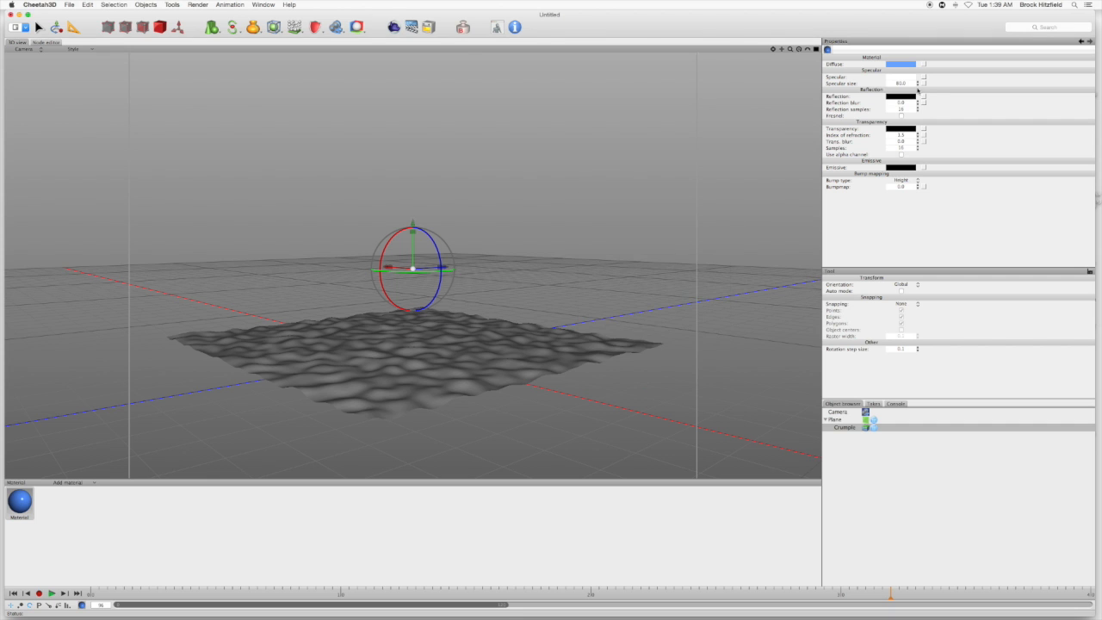
Set the blue material's reflection color to light grey and its transparency color to medium grey.
click(900, 96)
click(639, 332)
drag(639, 331, 630, 329)
click(586, 200)
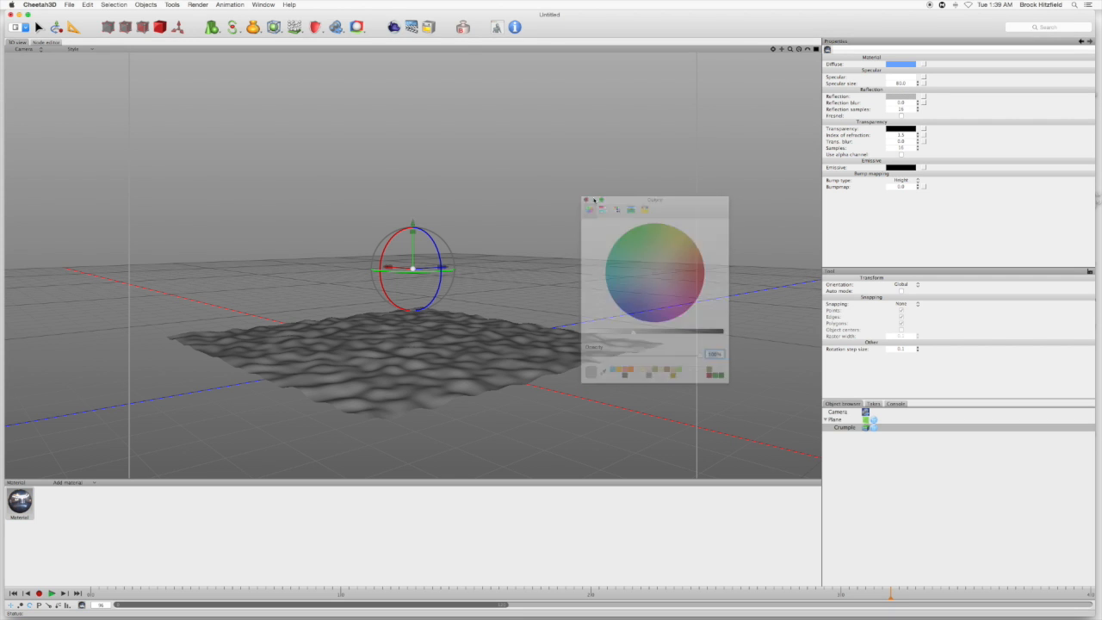
click(900, 129)
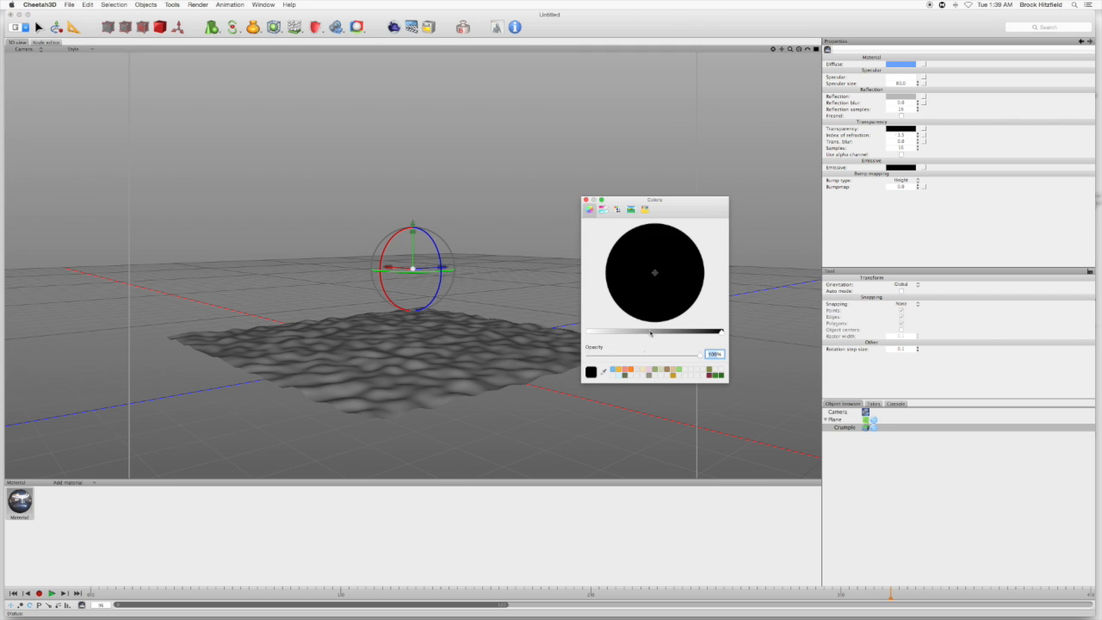
click(651, 332)
click(586, 200)
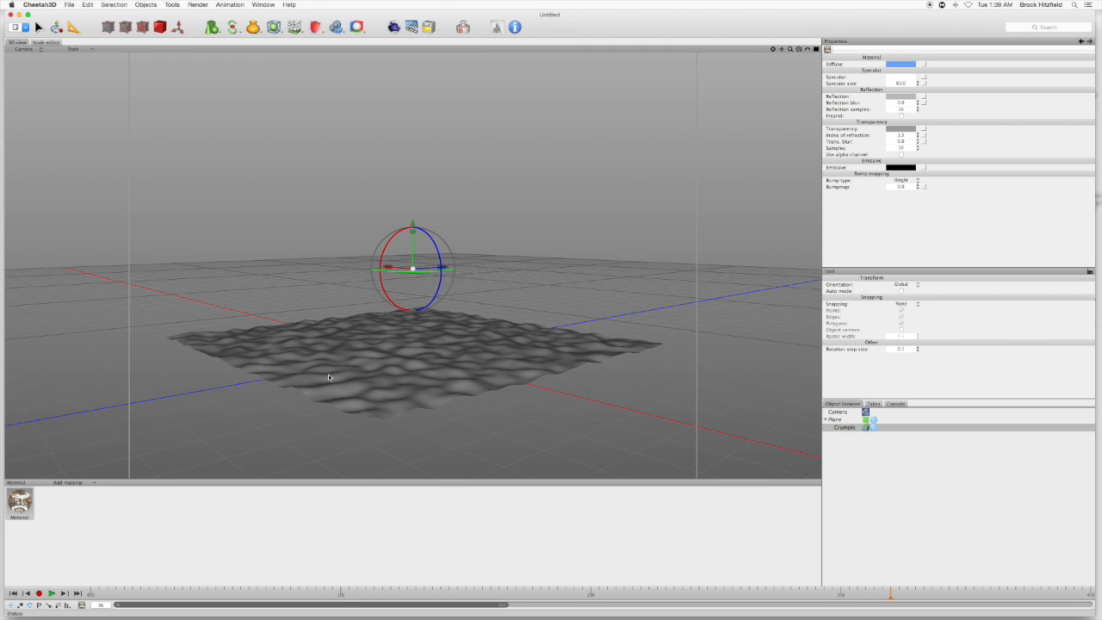
Apply the blue material to the rippled plane and add a Sky Light to the scene.
drag(19, 502, 423, 386)
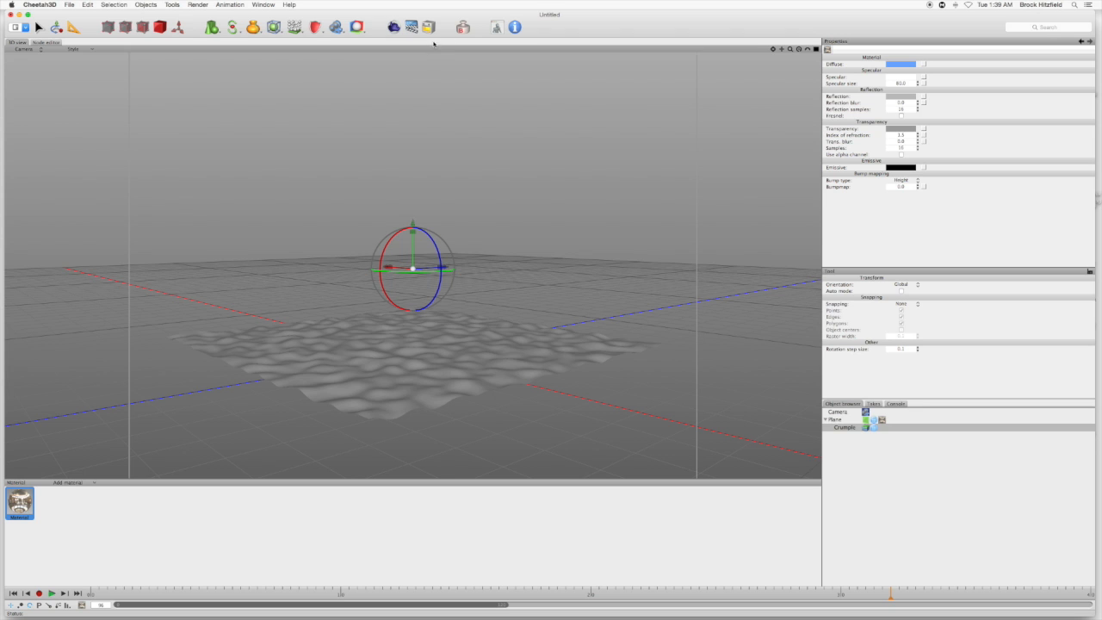
click(337, 27)
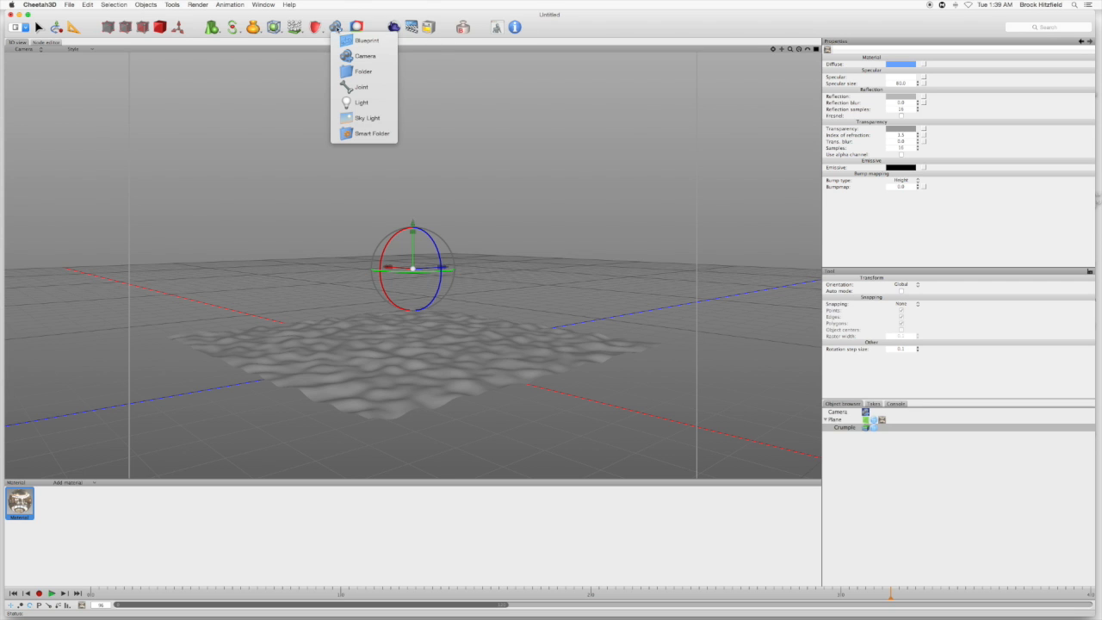
click(367, 118)
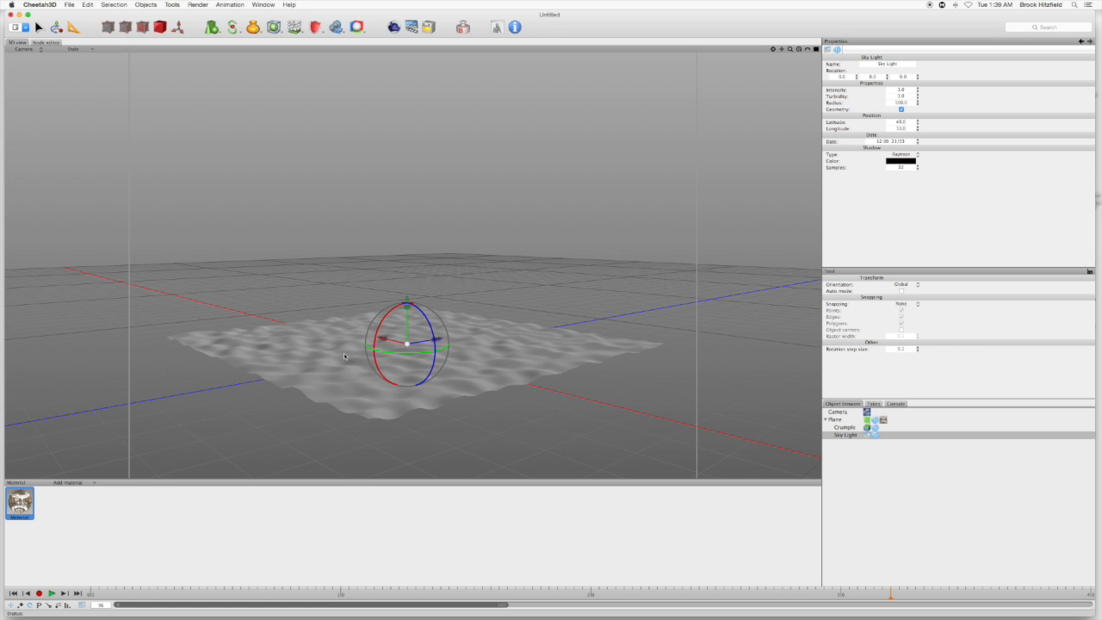
Frame the water surface from closer and slightly higher up and render the scene.
alt+drag(479, 348, 449, 274)
scroll(444, 360, up, 3)
click(393, 26)
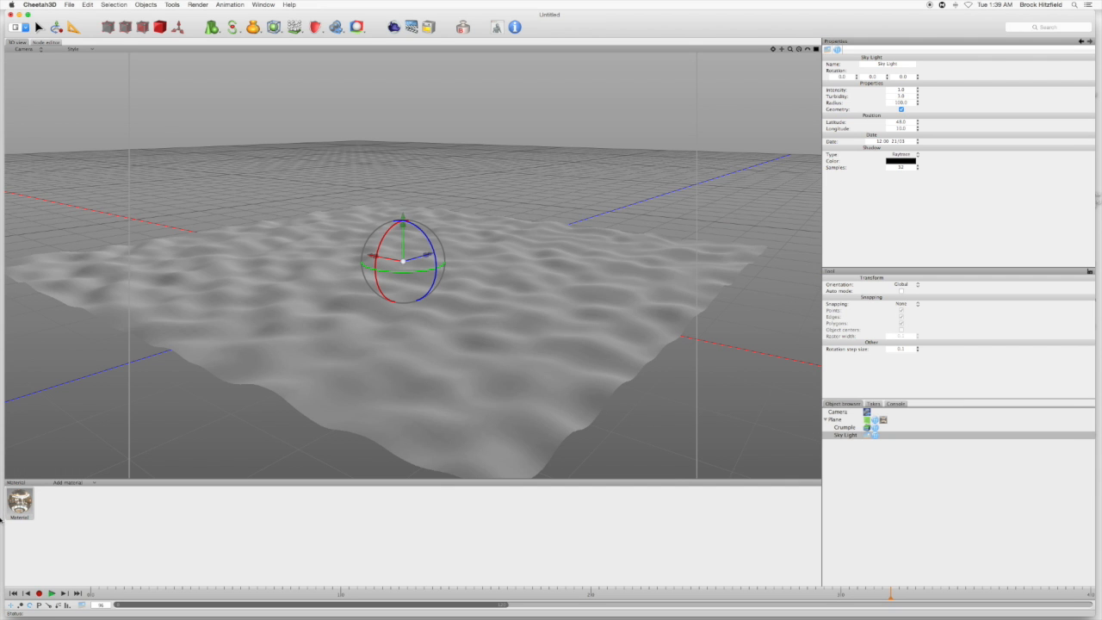
Play the wave animation and return the timeline to its start.
click(52, 594)
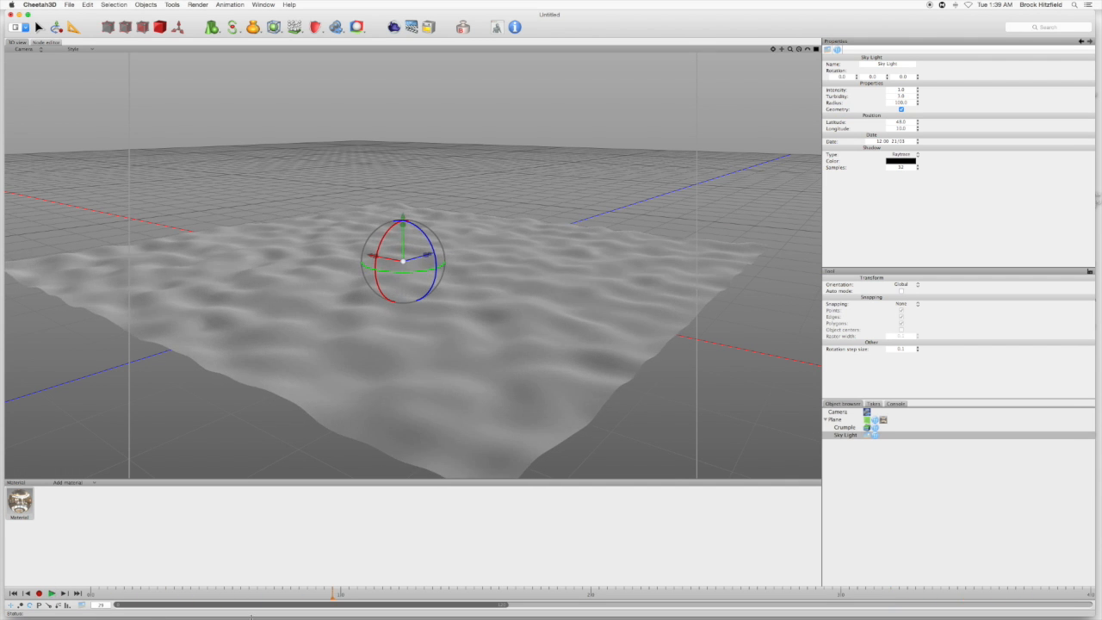
drag(333, 599, 72, 595)
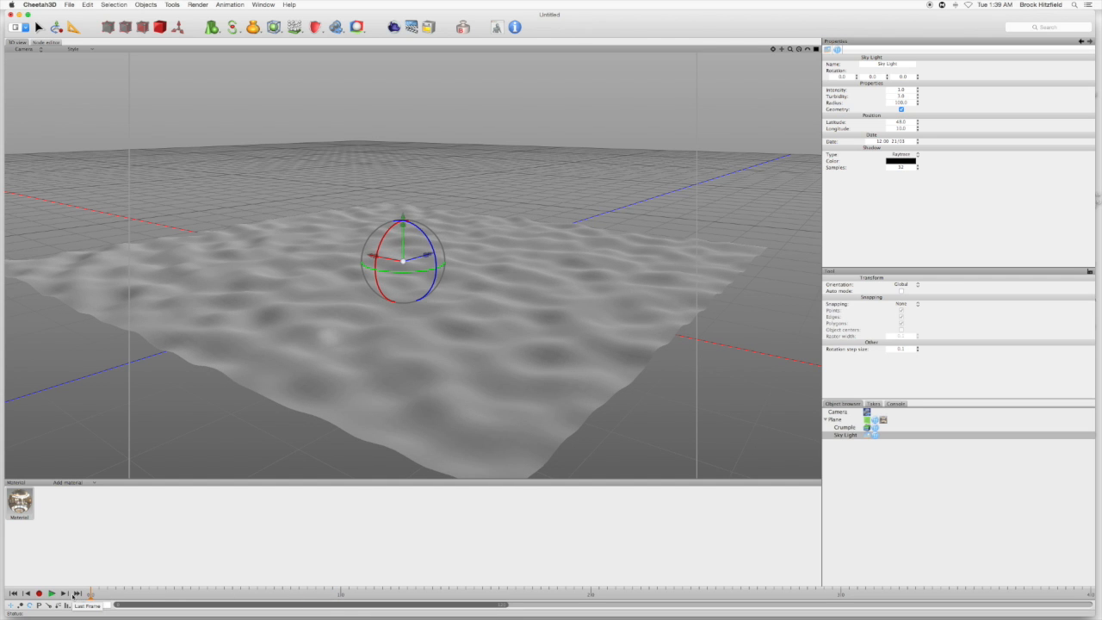